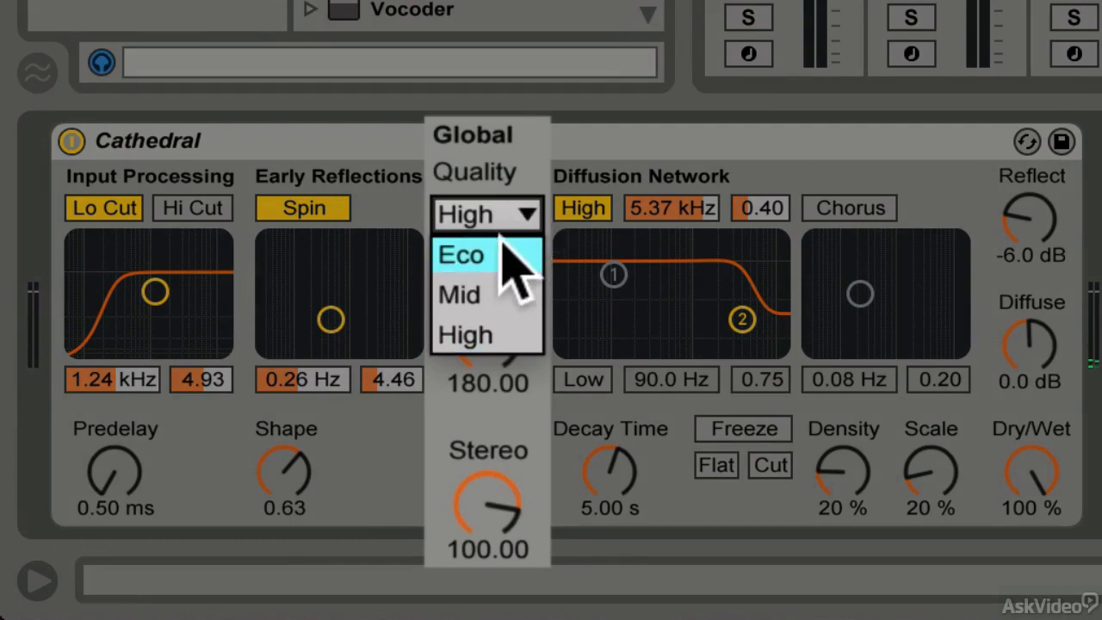
# Switch the reverb's Quality to Eco, then Mid, then back to High
pyautogui.click(503, 252)
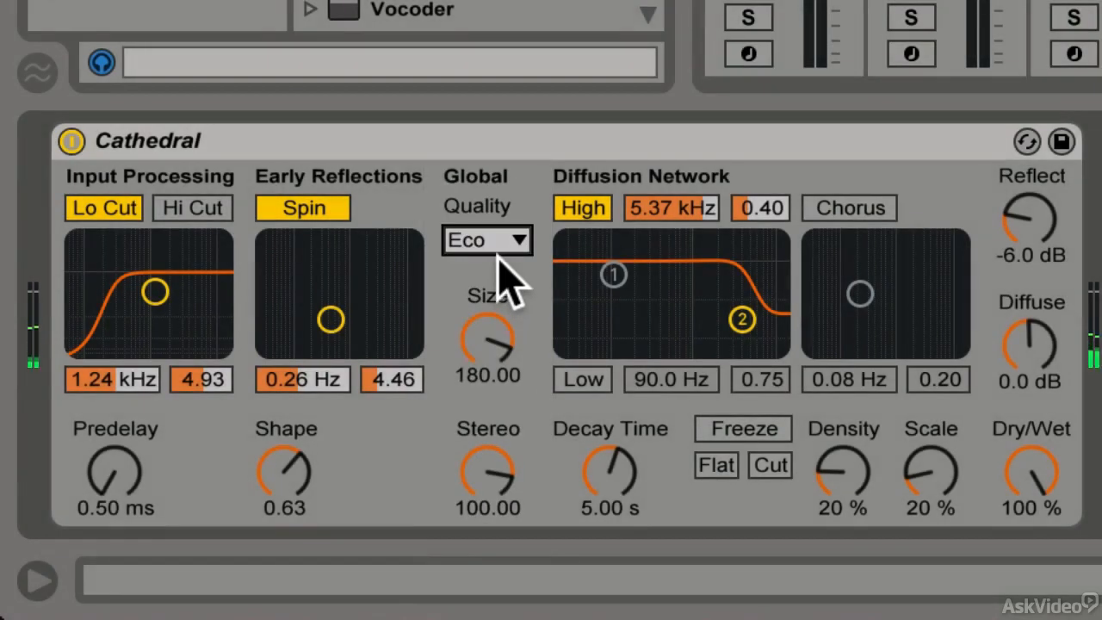
pyautogui.click(517, 241)
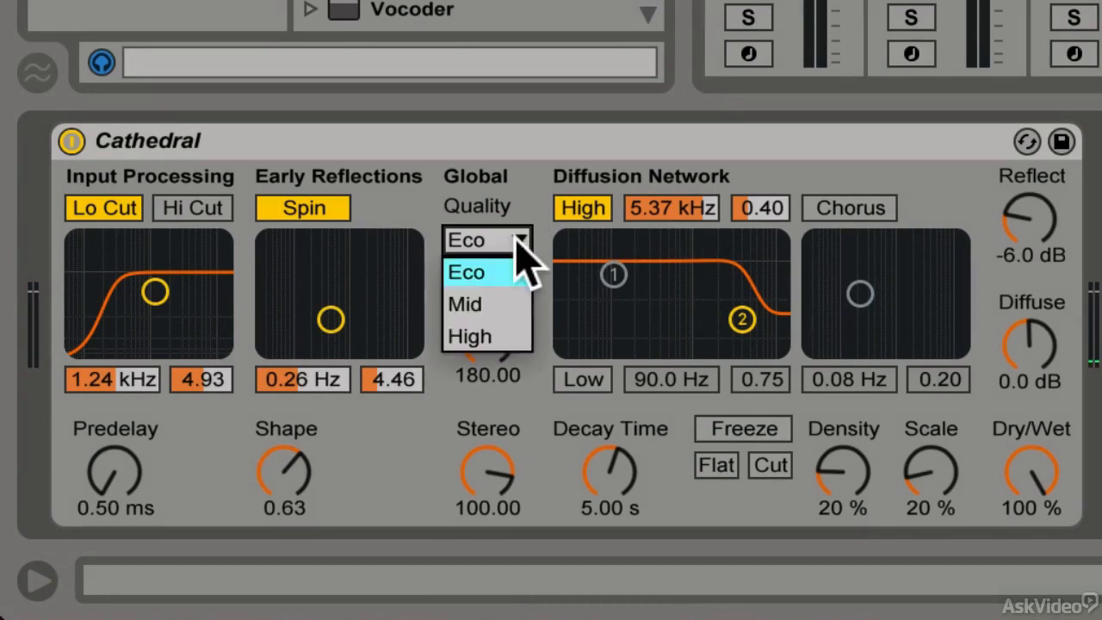
pyautogui.click(514, 312)
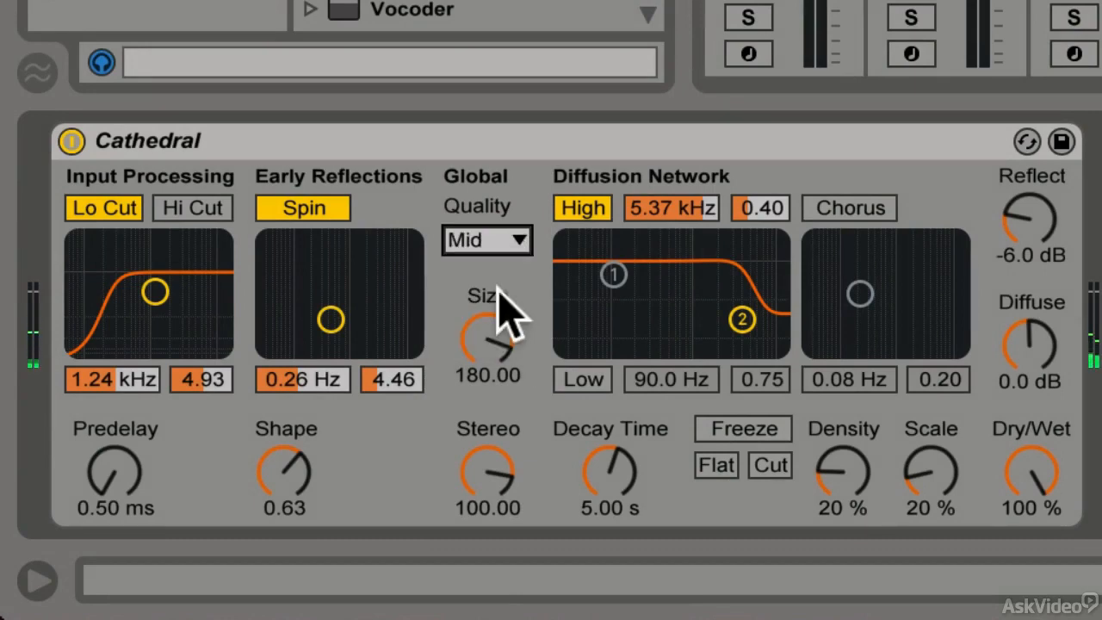
pyautogui.click(518, 240)
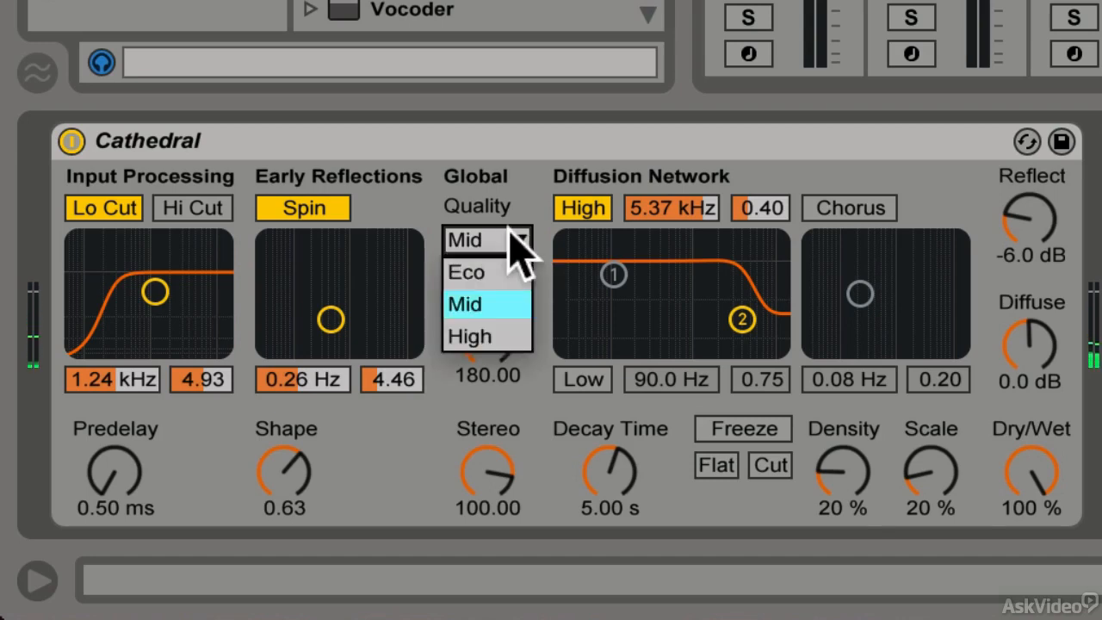
pyautogui.click(487, 337)
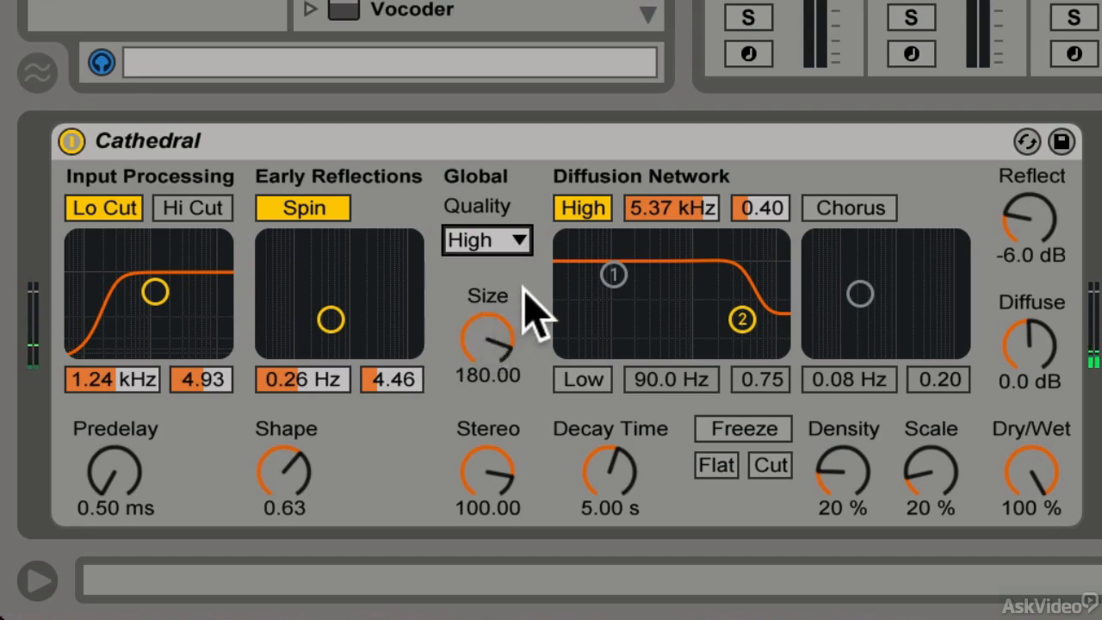
# Set the reverb's Size to 500.00 and Stereo to 120.00
pyautogui.moveTo(482, 344); pyautogui.dragTo(482, 284)
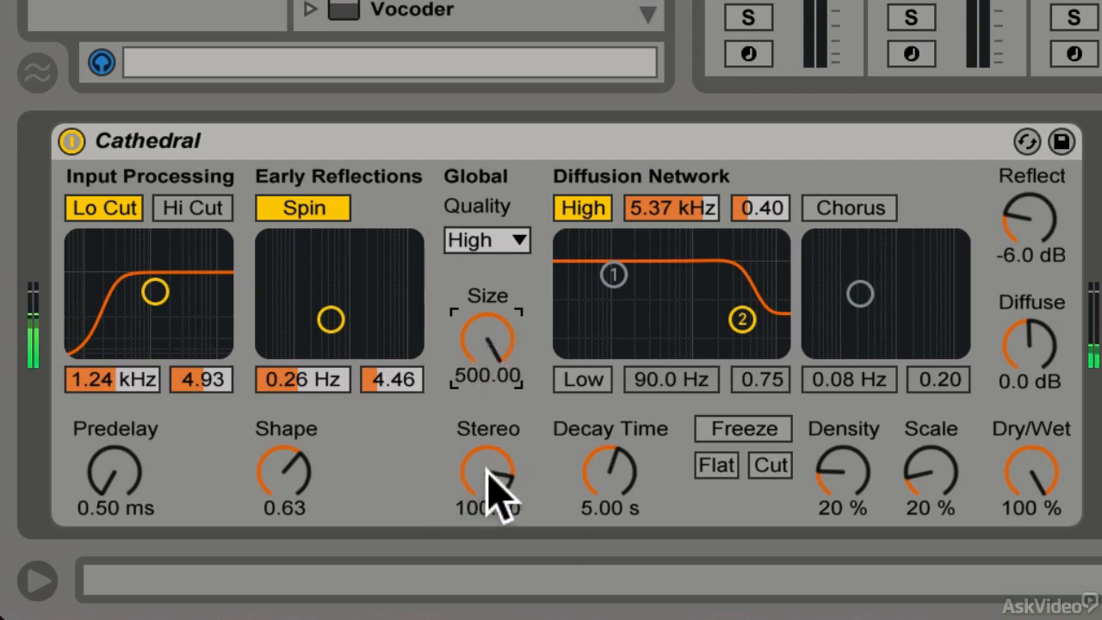
pyautogui.moveTo(492, 488); pyautogui.dragTo(492, 471)
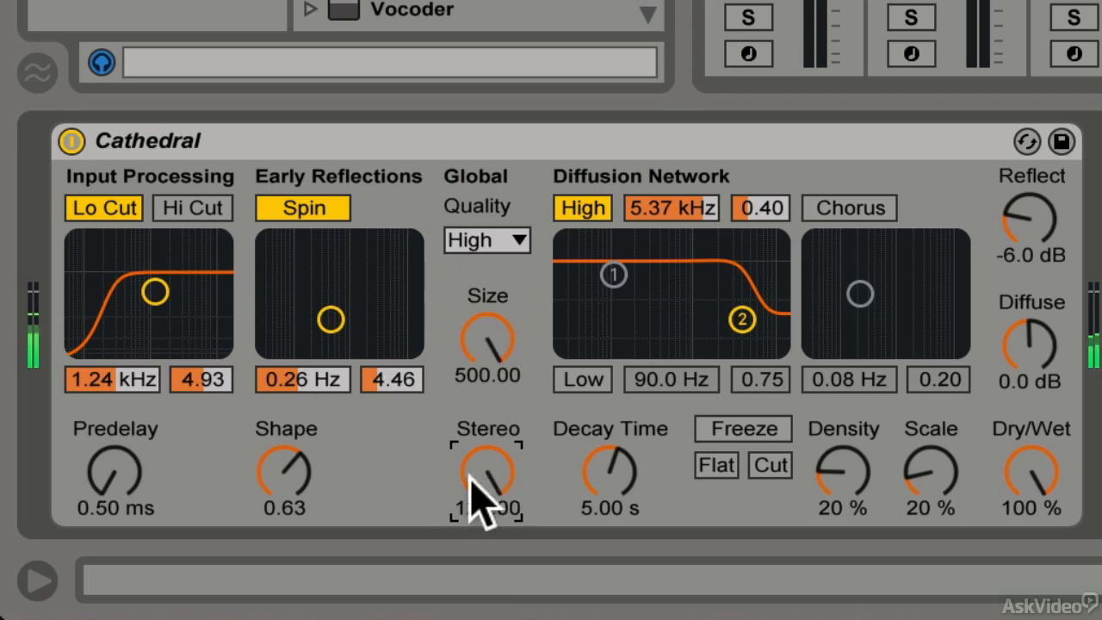
pyautogui.moveTo(470, 476); pyautogui.dragTo(470, 579)
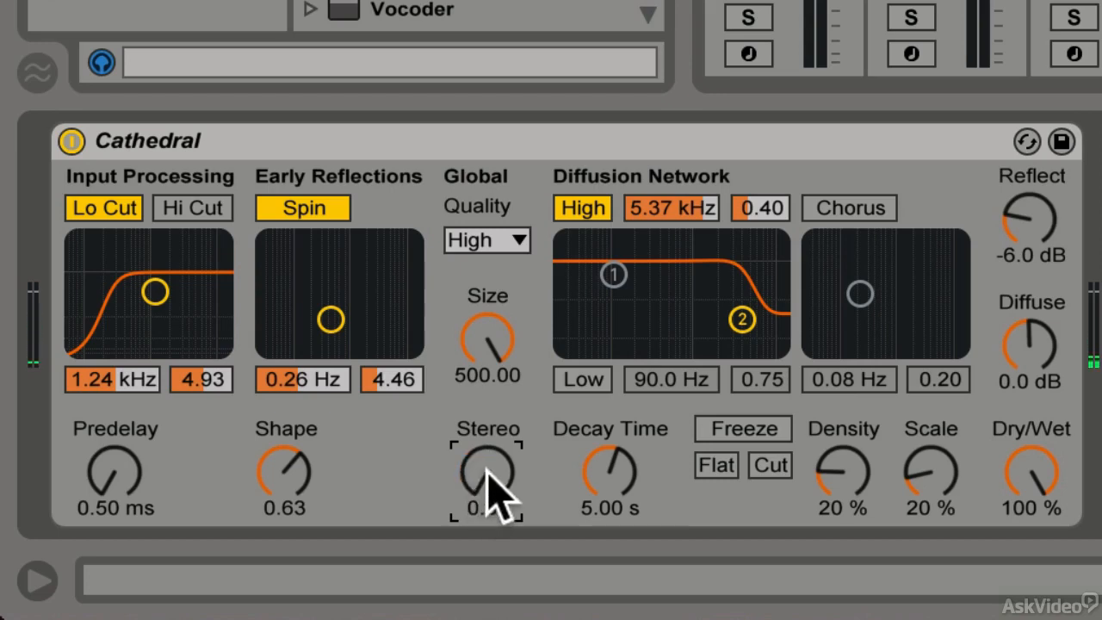
pyautogui.moveTo(487, 469); pyautogui.dragTo(487, 360)
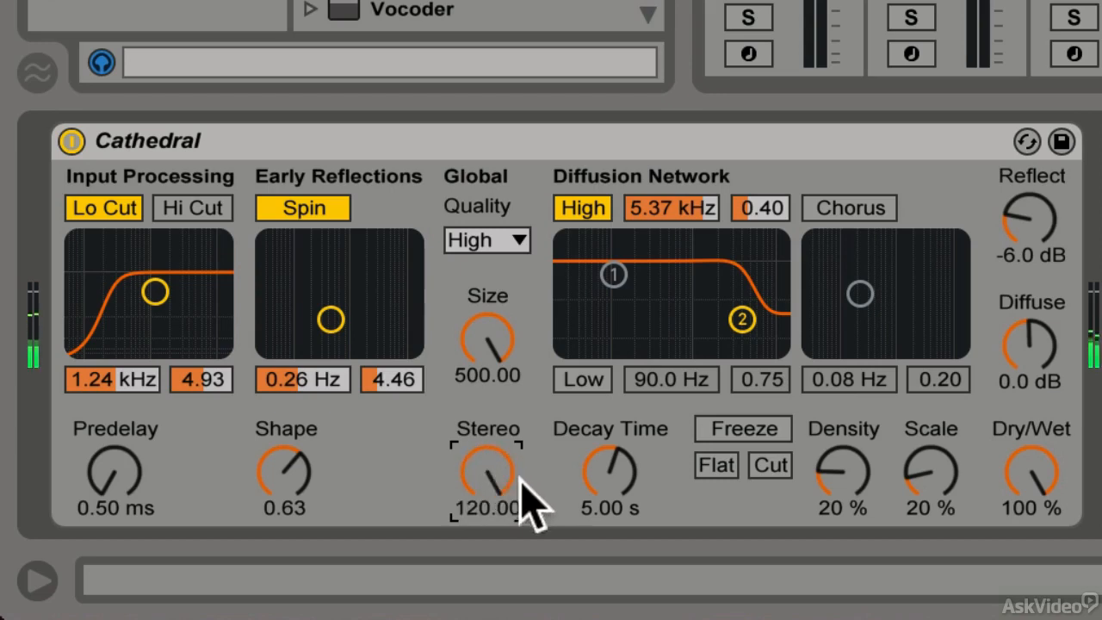
pyautogui.click(489, 334)
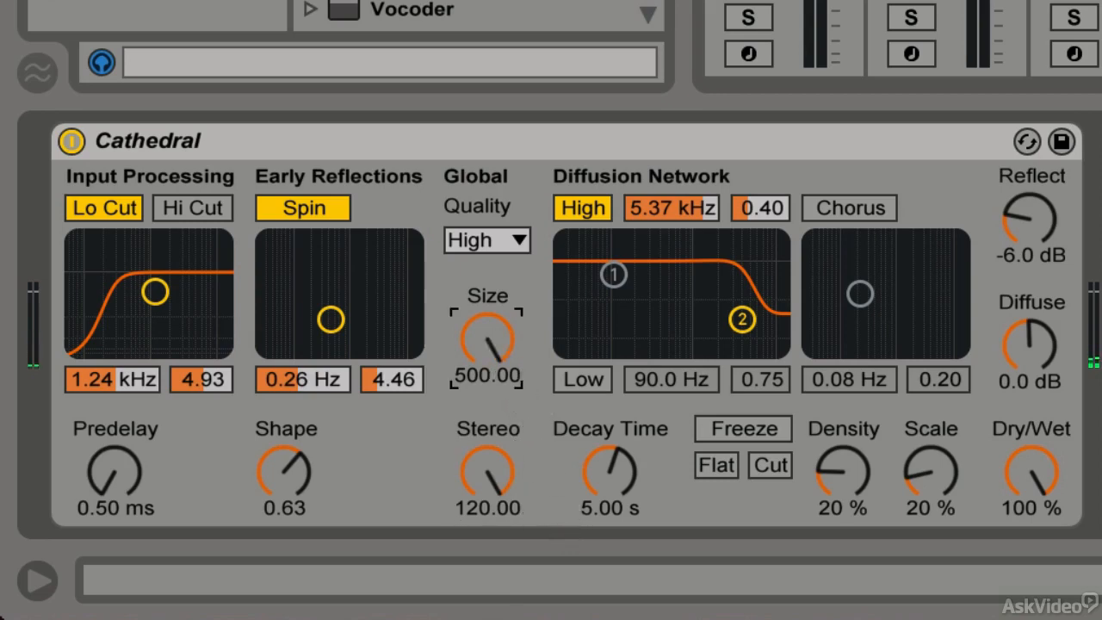
pyautogui.click(473, 474)
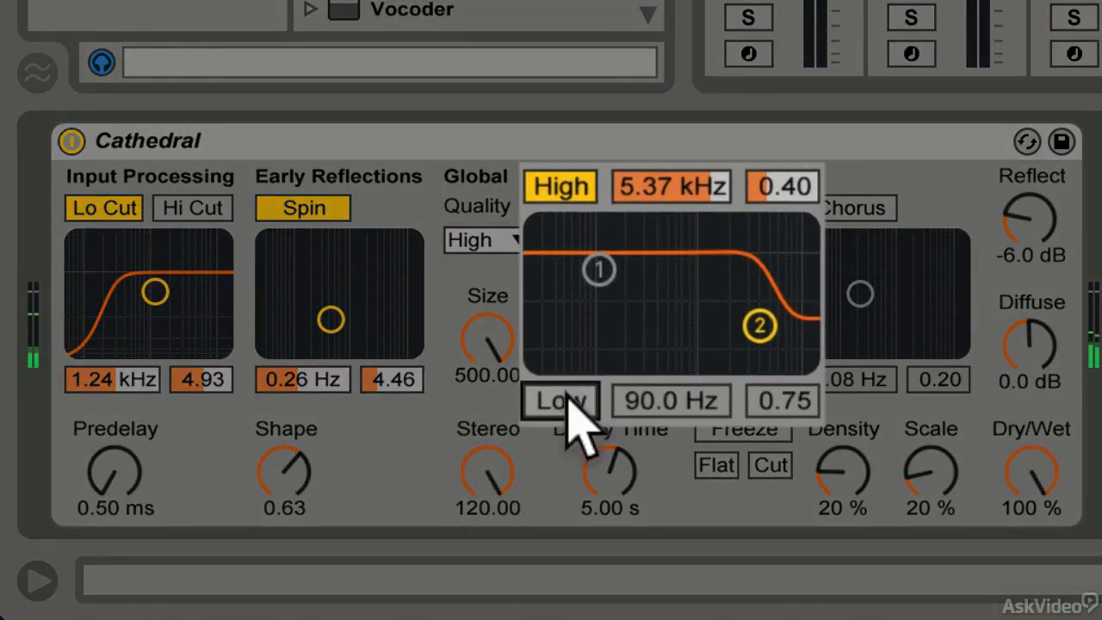
# Enable the Low shelf in the Diffusion Network and set it to 77.2 Hz, 0.30, and the high shelf to 5.37 kHz, 0.65
pyautogui.click(566, 396)
pyautogui.moveTo(603, 274); pyautogui.dragTo(601, 357)
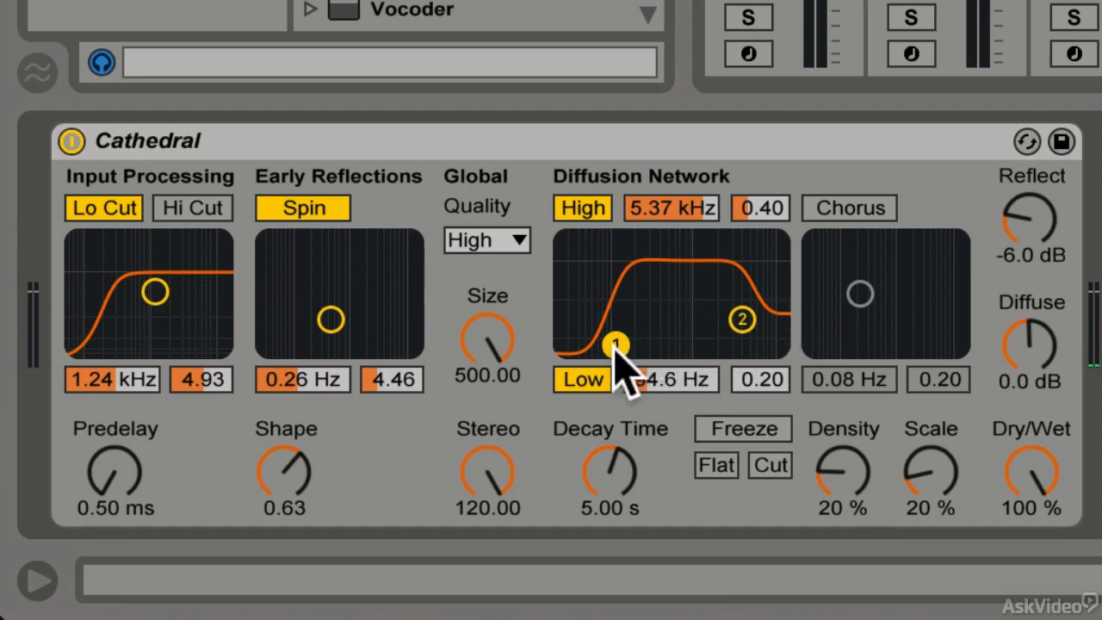
pyautogui.moveTo(615, 344)
pyautogui.mouseDown()
pyautogui.moveTo(583, 322)
pyautogui.moveTo(594, 312)
pyautogui.moveTo(591, 327)
pyautogui.moveTo(605, 330)
pyautogui.mouseUp()
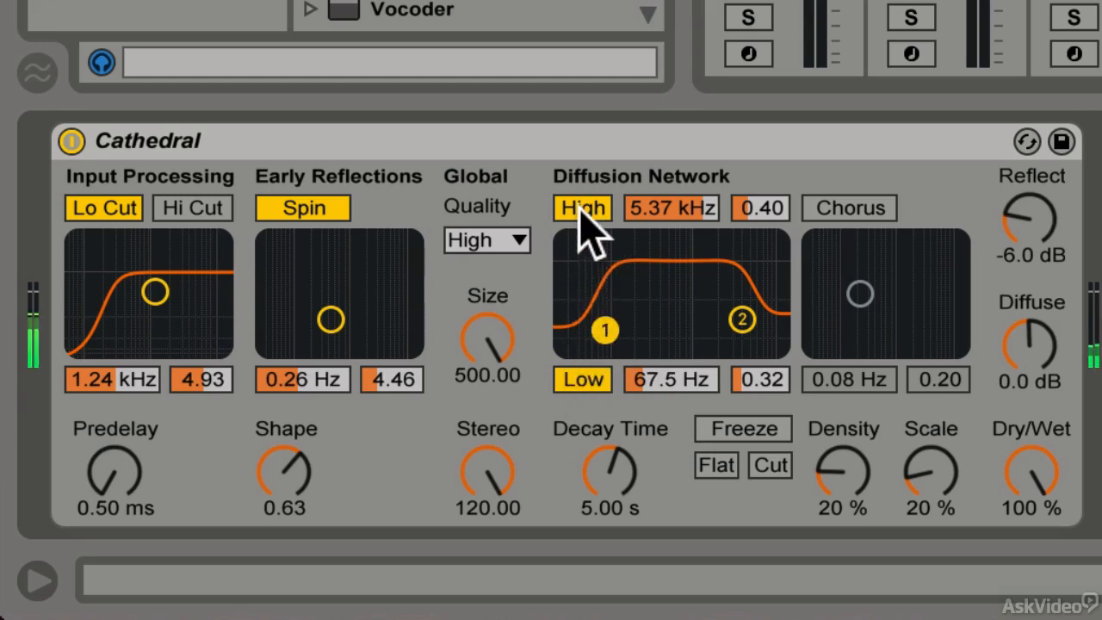
pyautogui.moveTo(740, 319)
pyautogui.mouseDown()
pyautogui.moveTo(745, 280)
pyautogui.moveTo(726, 292)
pyautogui.moveTo(748, 308)
pyautogui.mouseUp()
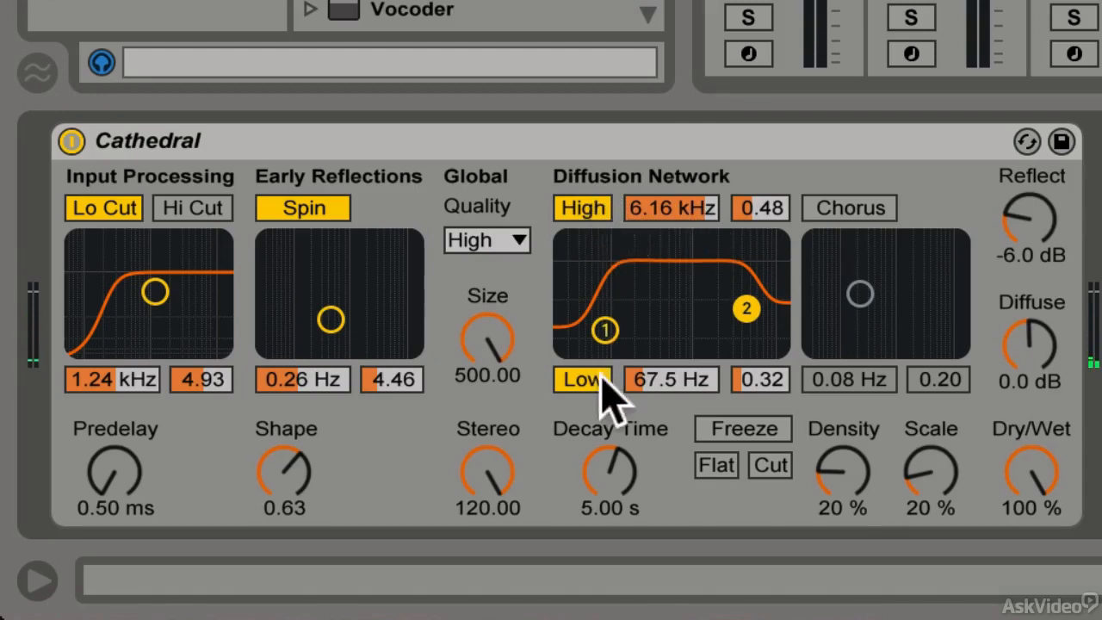
pyautogui.moveTo(606, 330); pyautogui.dragTo(609, 332)
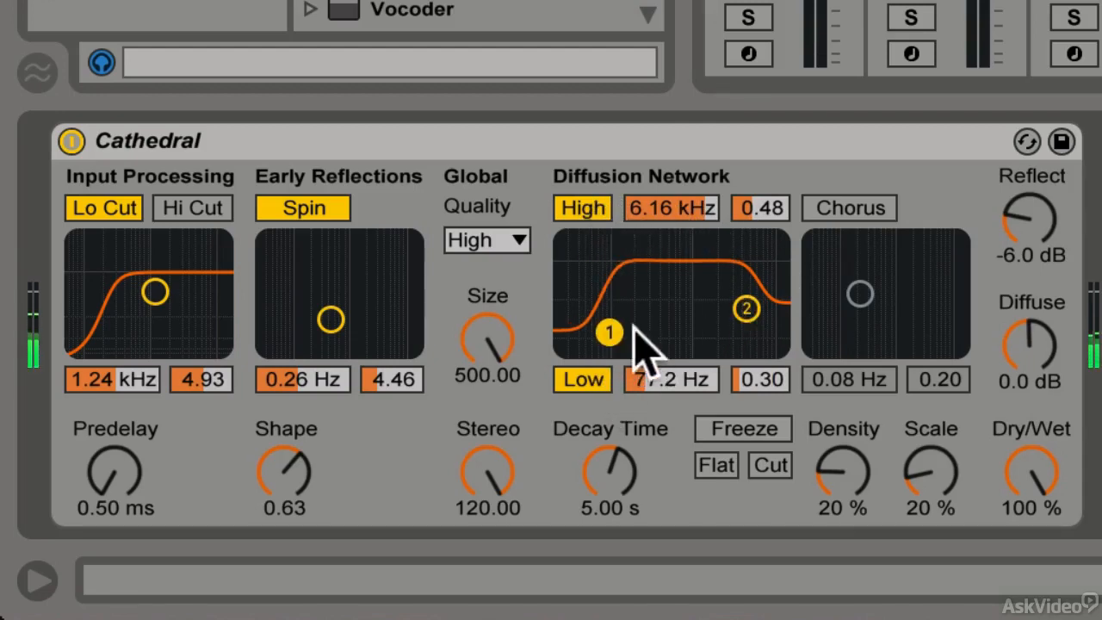
pyautogui.moveTo(748, 309); pyautogui.dragTo(742, 286)
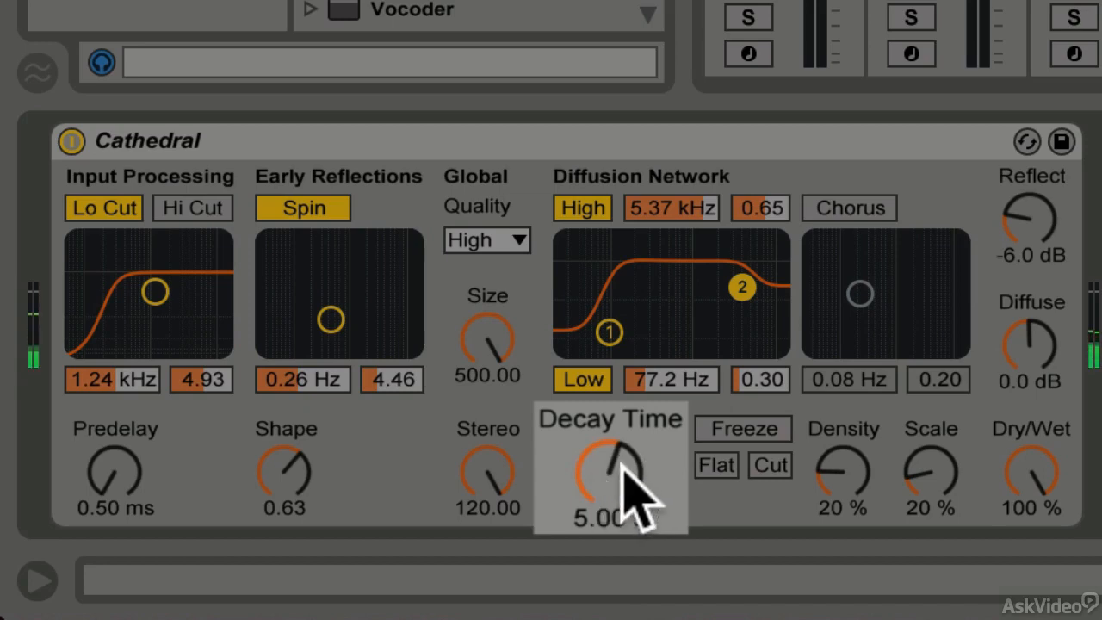
# Set the Decay Time to 12.3 s
pyautogui.click(611, 479)
pyautogui.moveTo(610, 480); pyautogui.dragTo(610, 428)
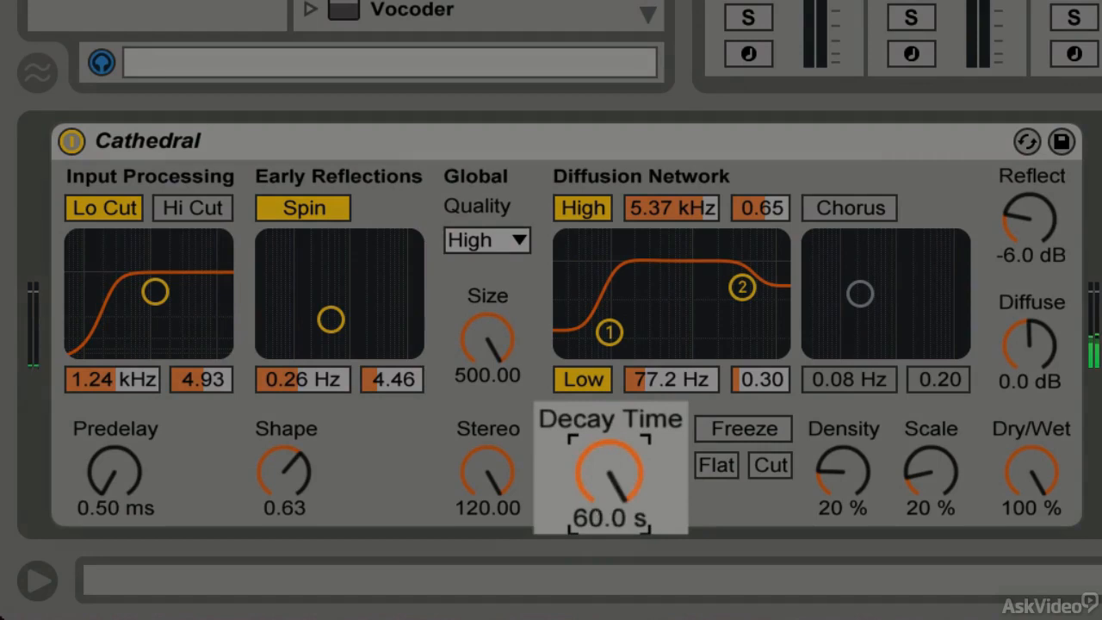
pyautogui.moveTo(609, 472); pyautogui.dragTo(609, 503)
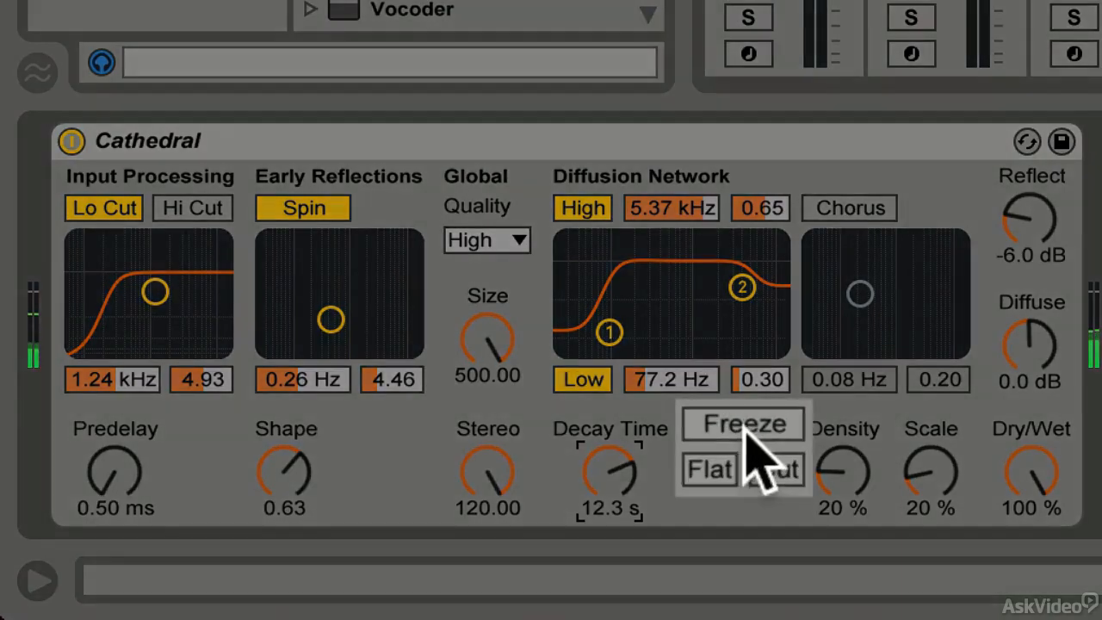
# Engage Freeze and toggle its Cut option
pyautogui.click(746, 425)
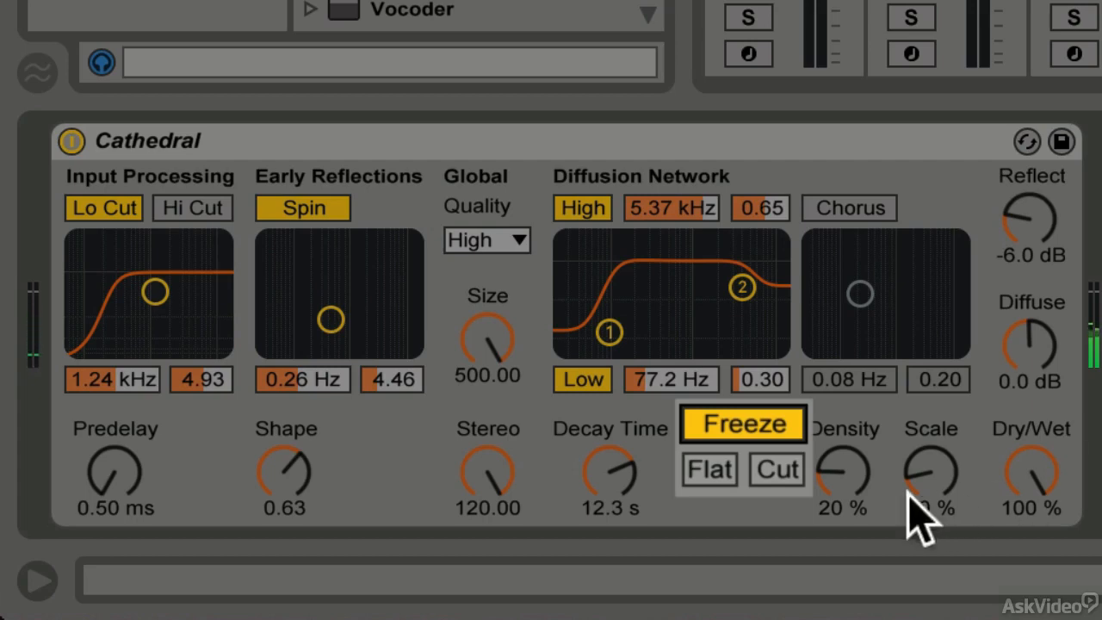
pyautogui.click(775, 469)
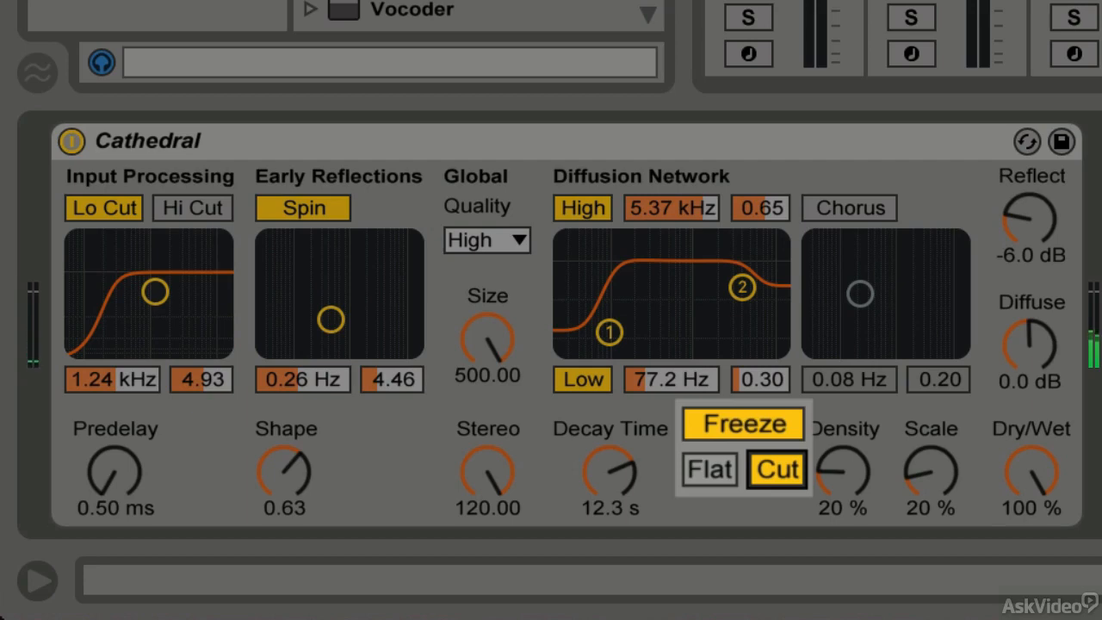
pyautogui.click(777, 469)
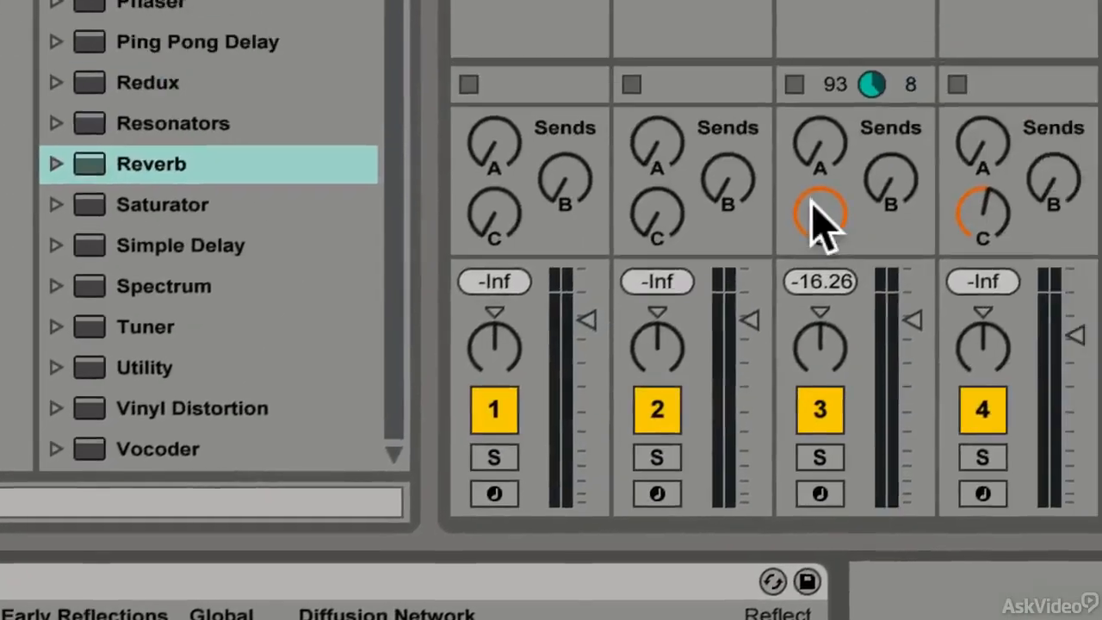
# Adjust track 3's Send C level to the Cathedral return
pyautogui.moveTo(816, 211); pyautogui.dragTo(816, 362)
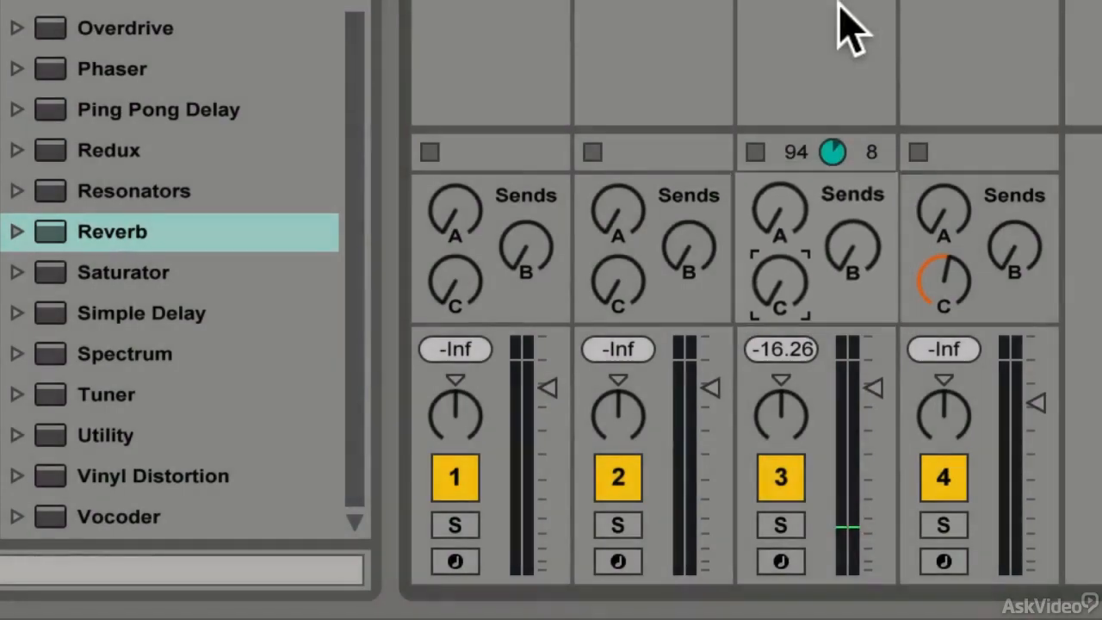
pyautogui.click(756, 153)
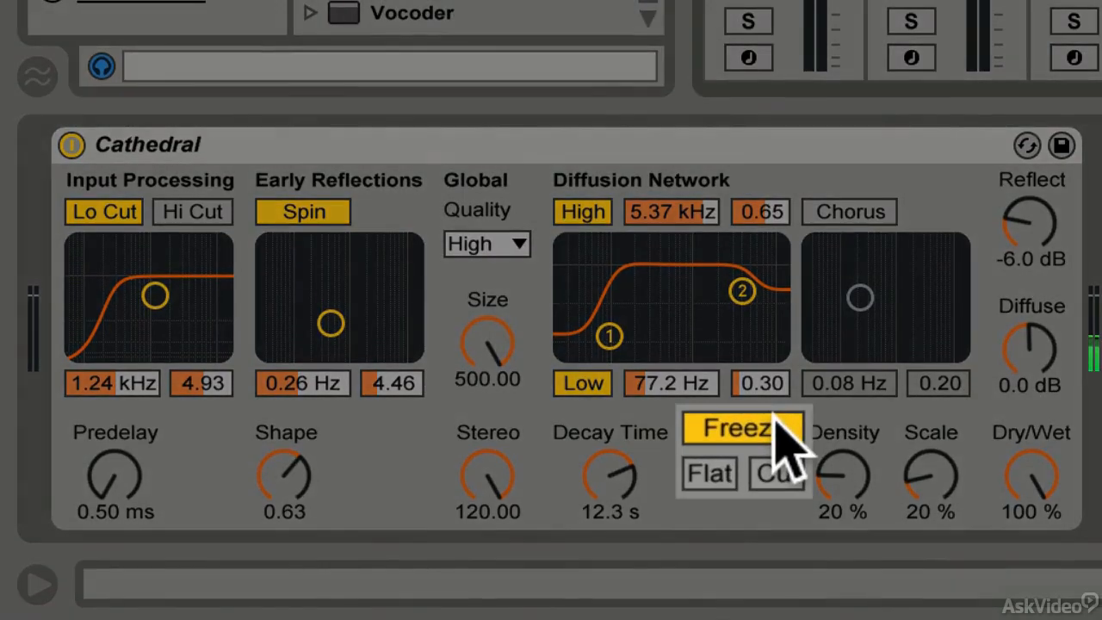
# Turn Freeze off, toggle Flat on and off, and enable Cut
pyautogui.click(771, 433)
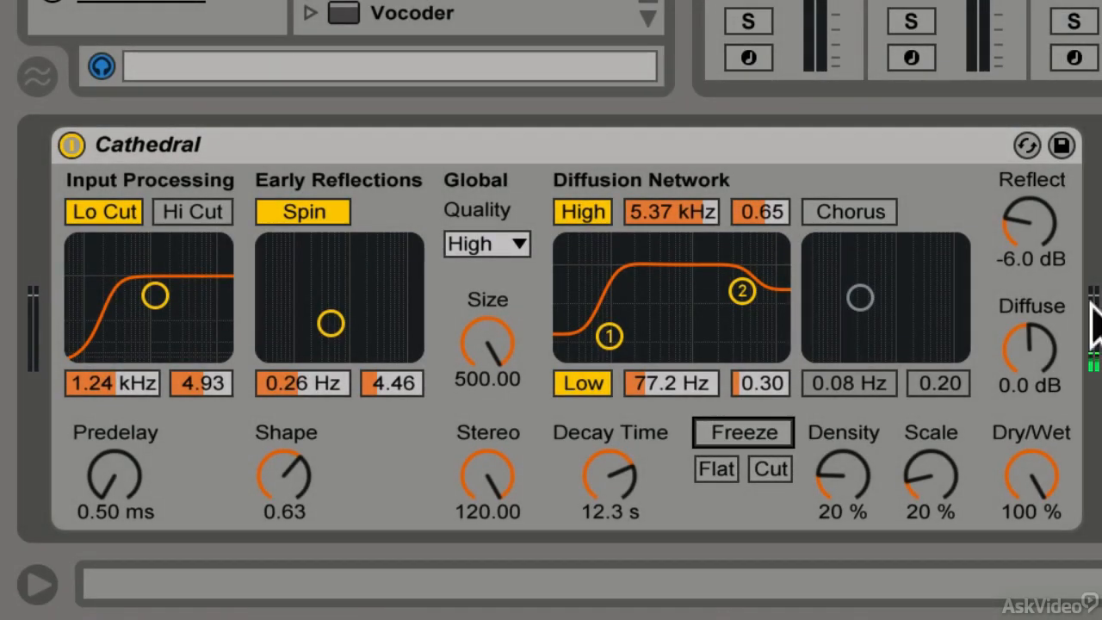
pyautogui.click(719, 474)
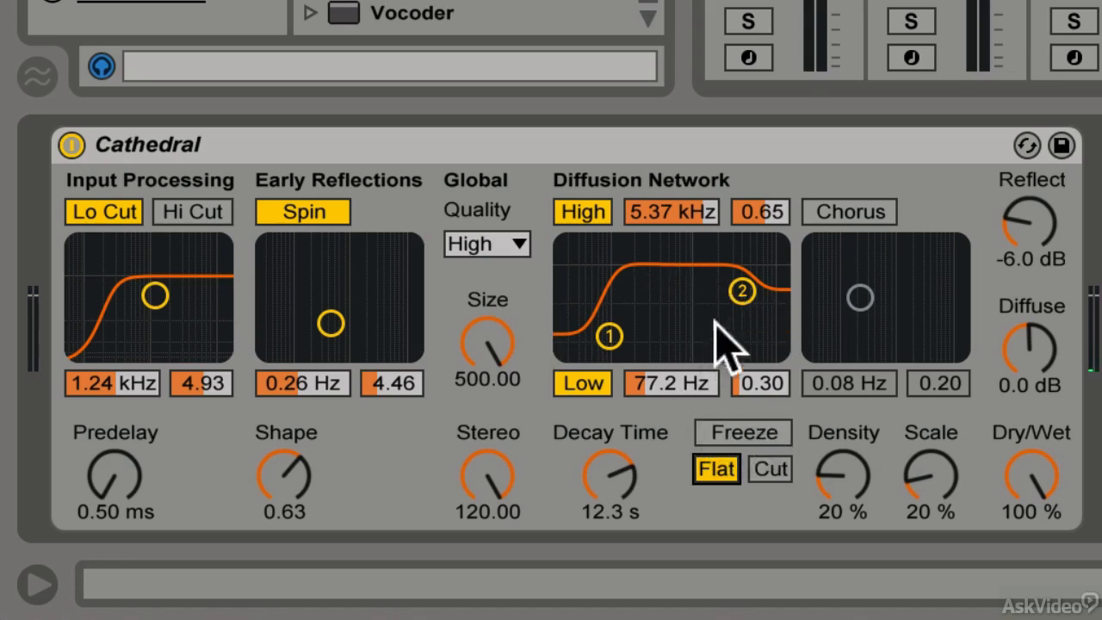
pyautogui.click(718, 470)
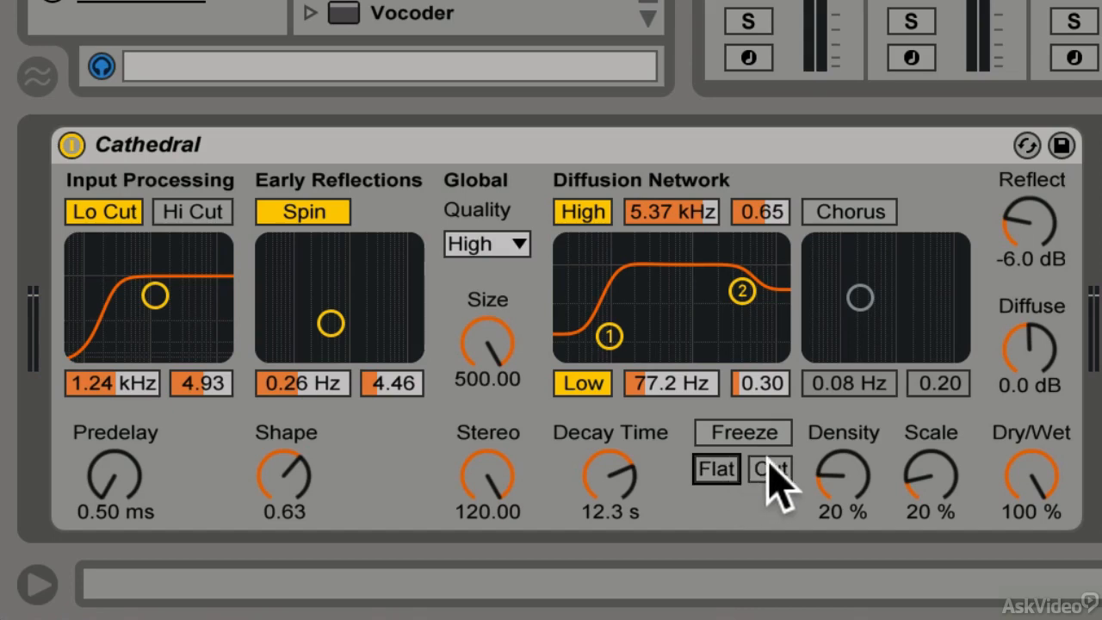
pyautogui.click(771, 469)
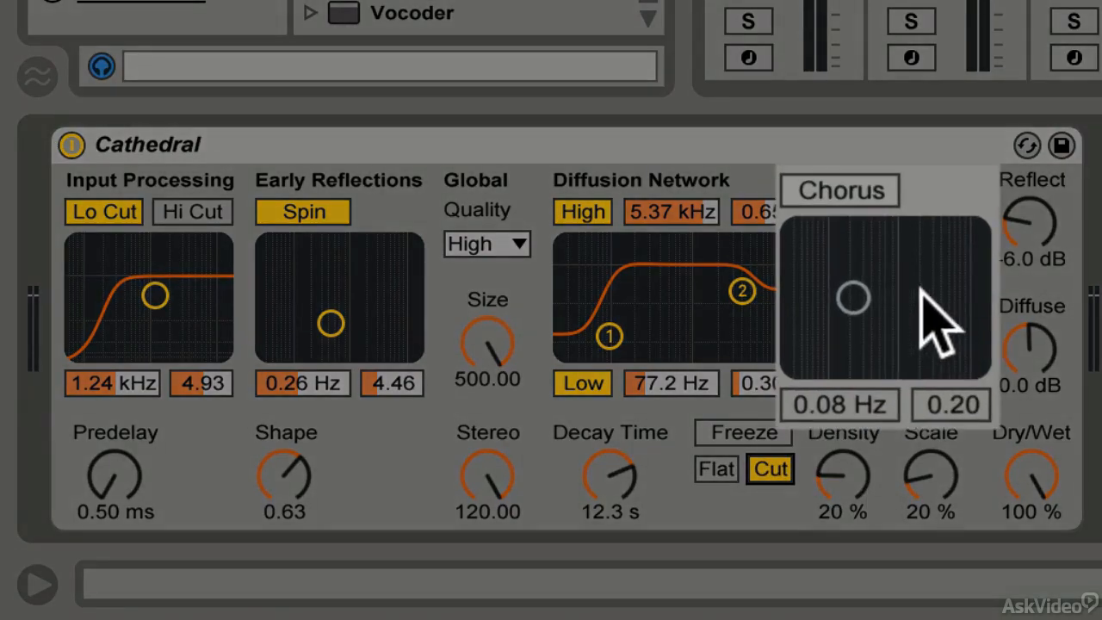
# Enable Chorus on the Cathedral reverb and set its rate to 0.28 Hz and amount to 0.42
pyautogui.click(857, 208)
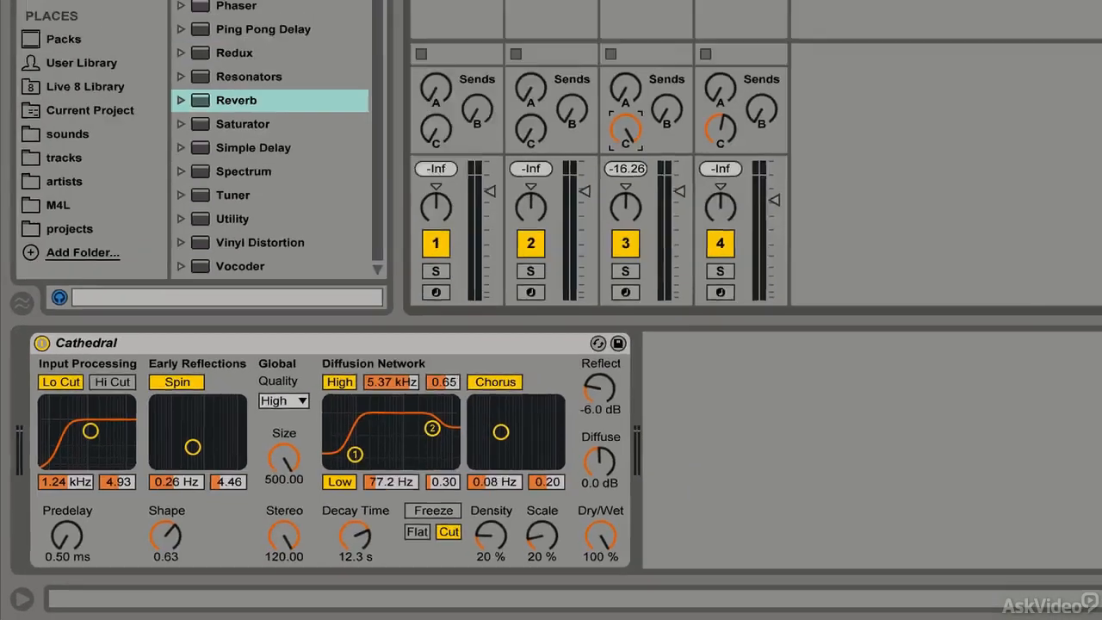
pyautogui.click(375, 104)
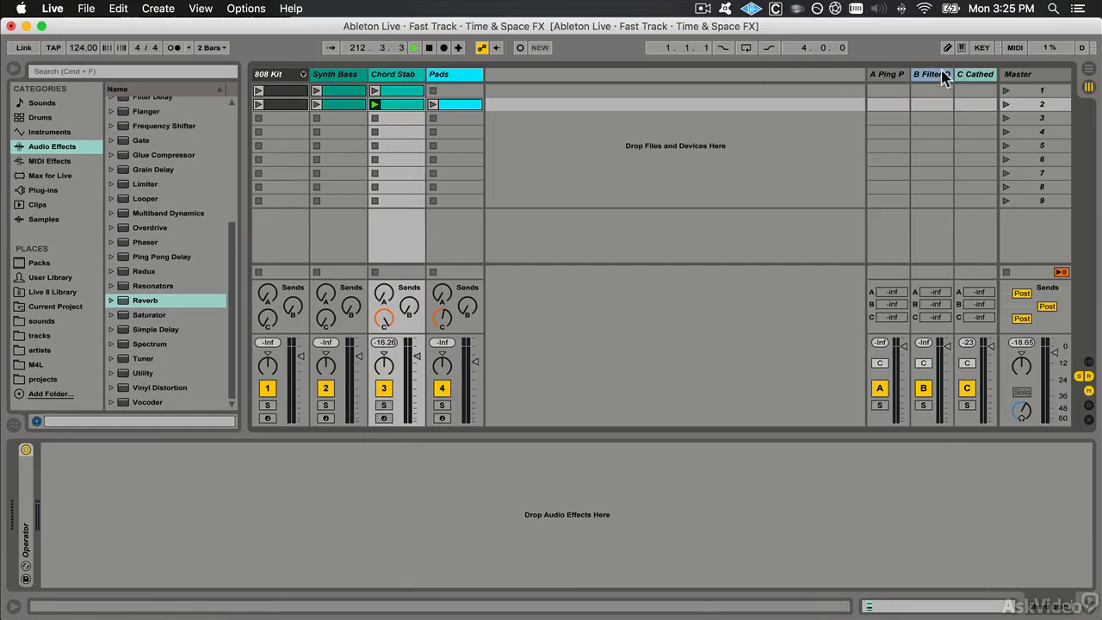
pyautogui.click(972, 75)
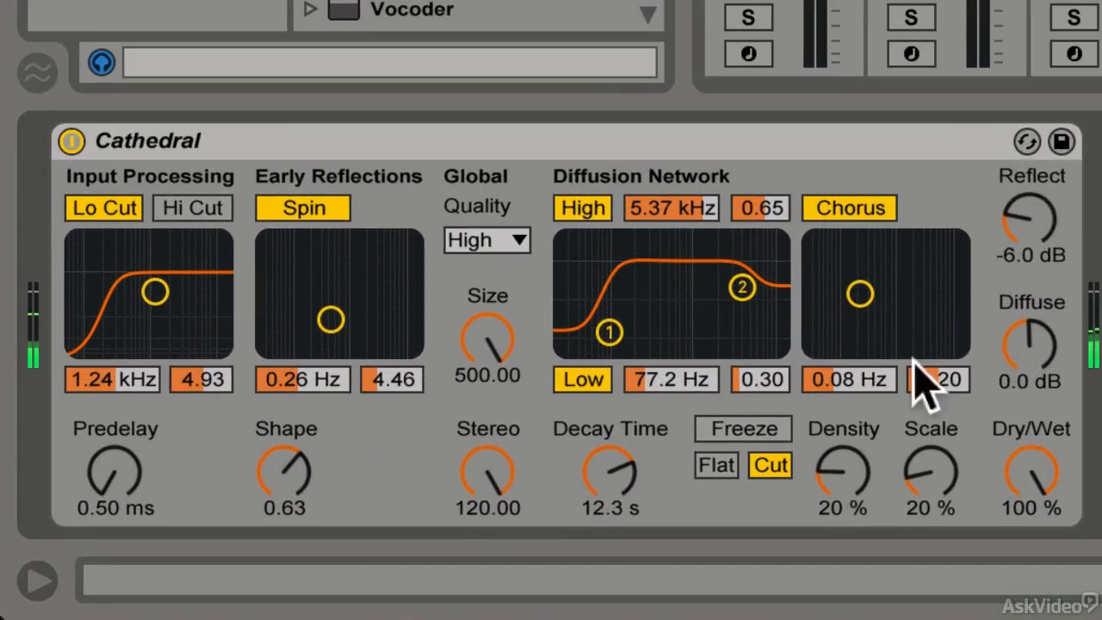
pyautogui.moveTo(856, 386); pyautogui.dragTo(914, 258)
pyautogui.moveTo(853, 380); pyautogui.dragTo(852, 340)
pyautogui.click(939, 379)
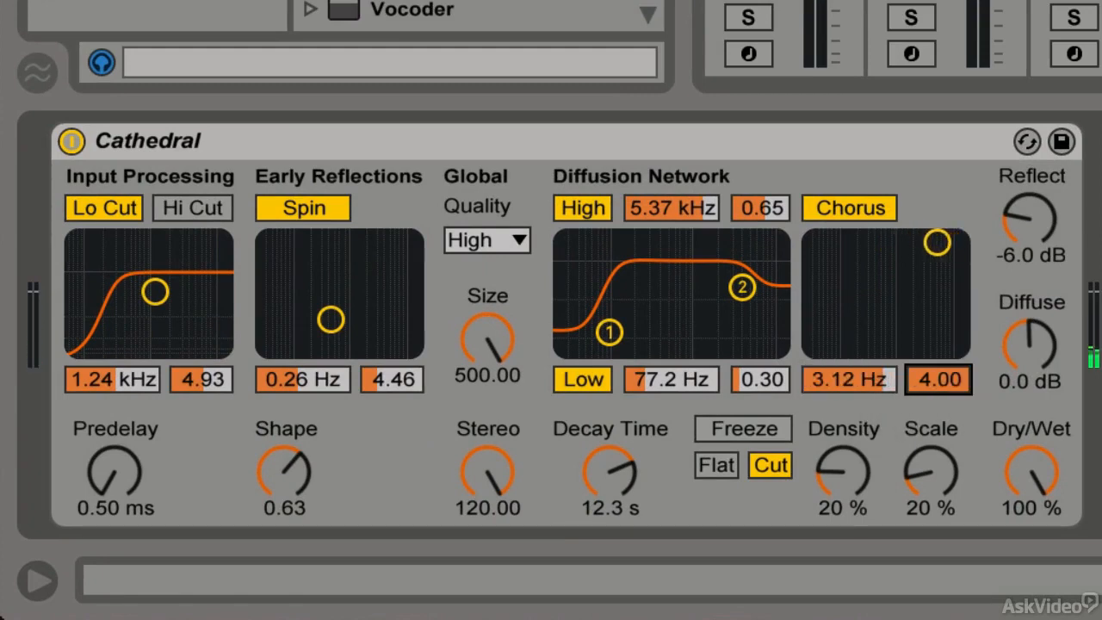
pyautogui.moveTo(938, 380); pyautogui.dragTo(938, 456)
pyautogui.moveTo(848, 380); pyautogui.dragTo(848, 422)
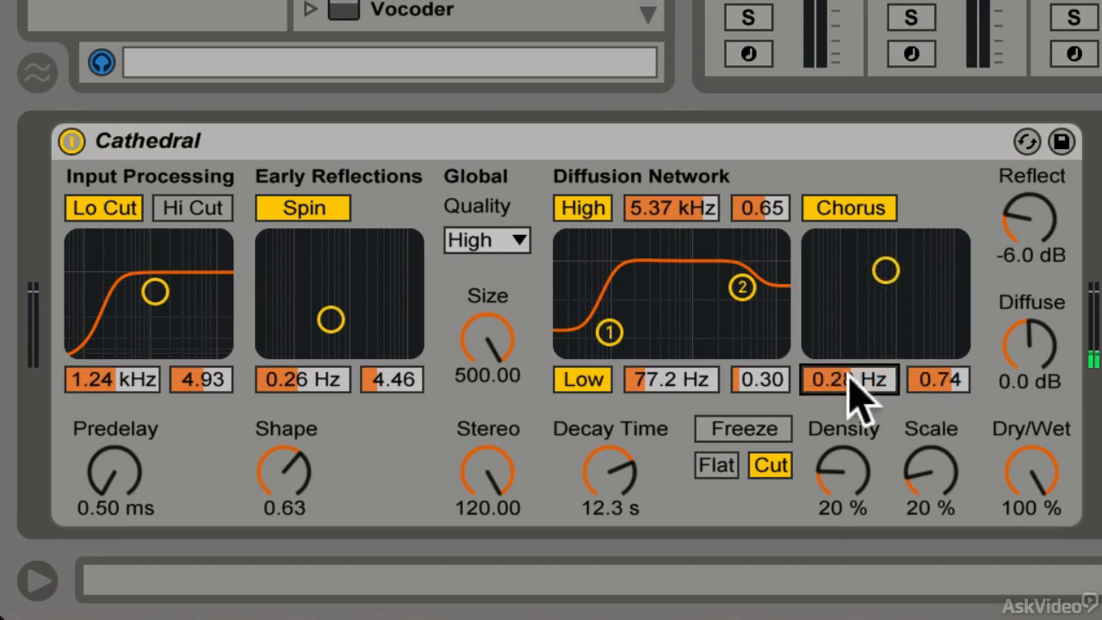
pyautogui.moveTo(955, 393); pyautogui.dragTo(955, 426)
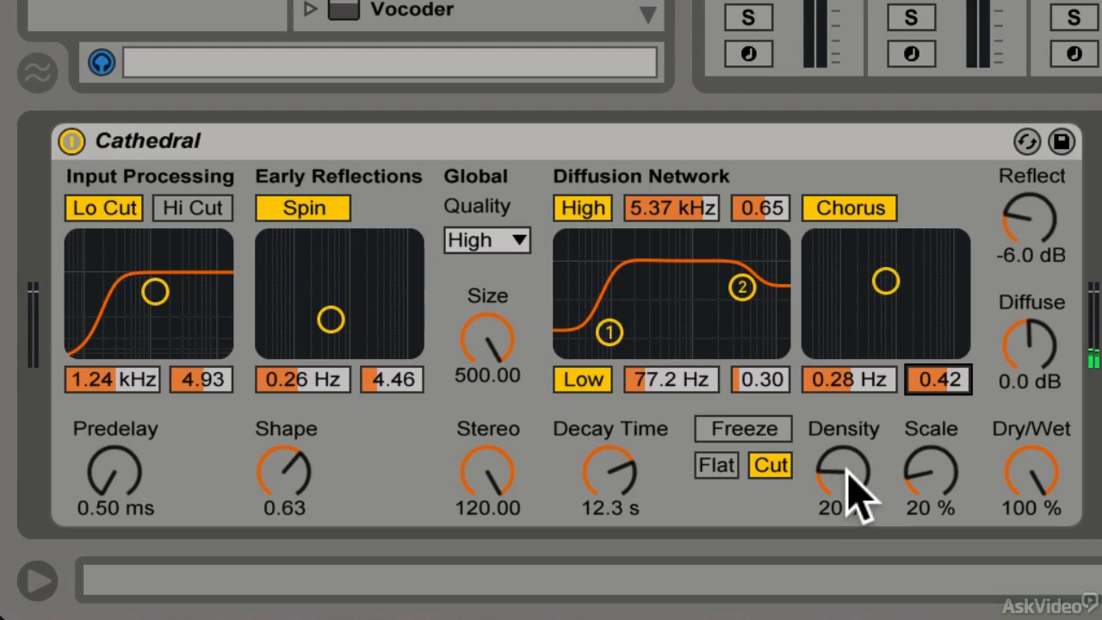
# Set the reverb's Density to 0.1 %
pyautogui.moveTo(847, 470); pyautogui.dragTo(847, 337)
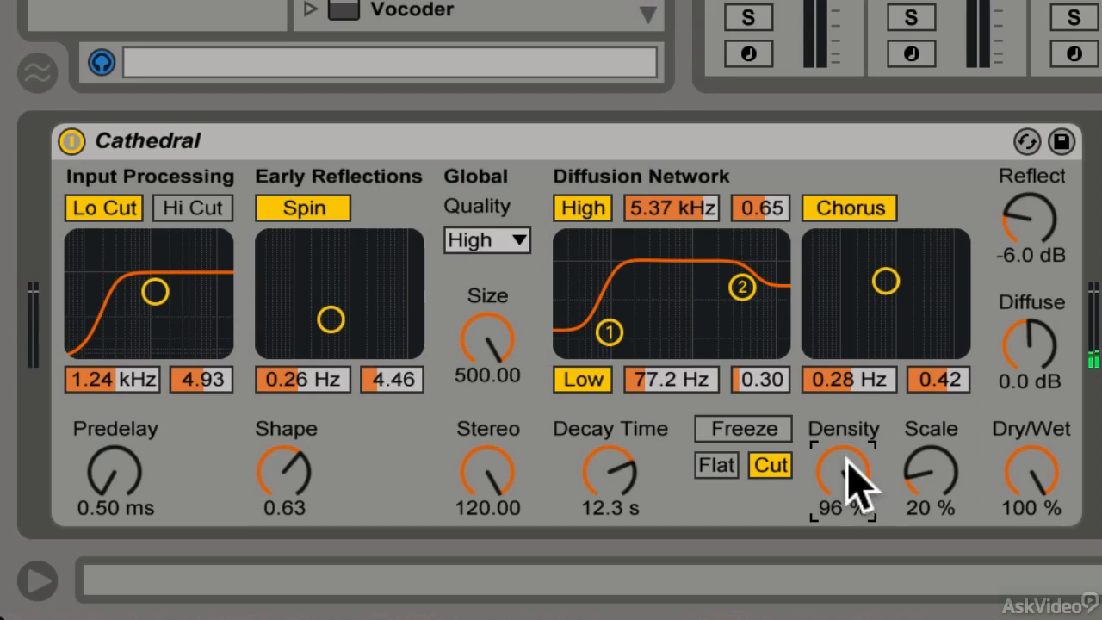
pyautogui.moveTo(846, 461); pyautogui.dragTo(846, 579)
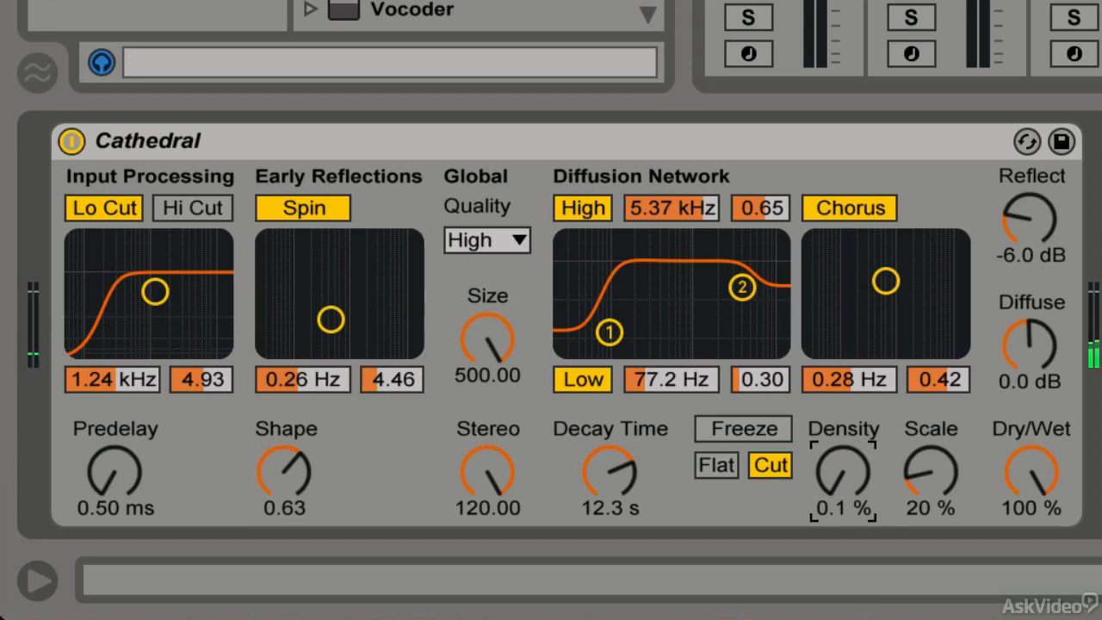
# Raise the Cathedral reverb's Density to 44 %
pyautogui.moveTo(845, 579); pyautogui.dragTo(846, 543)
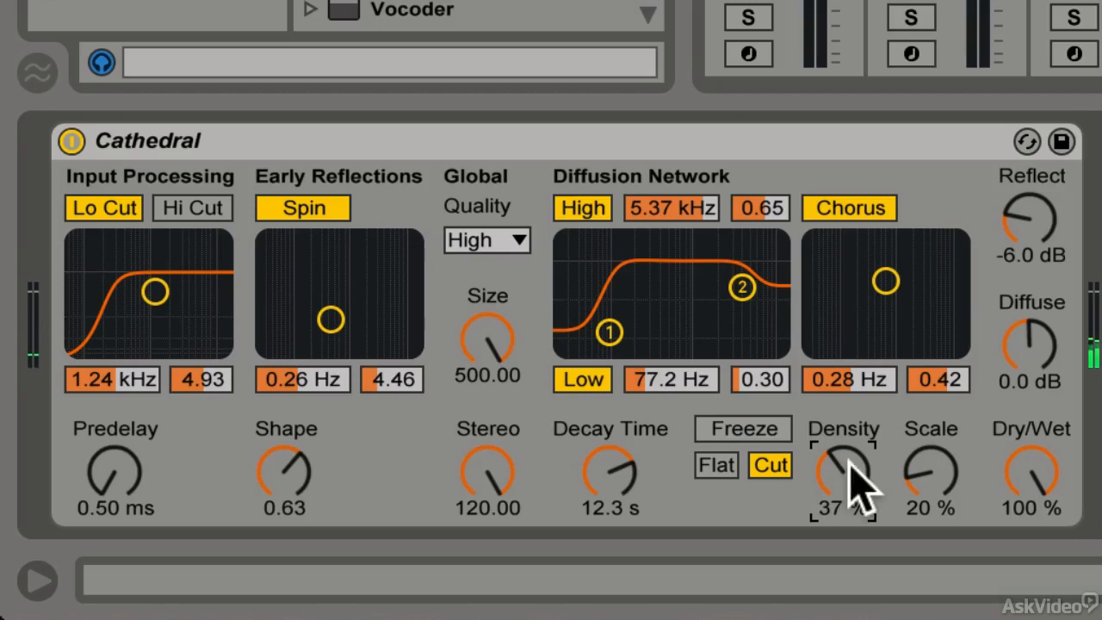
pyautogui.moveTo(861, 465); pyautogui.dragTo(861, 459)
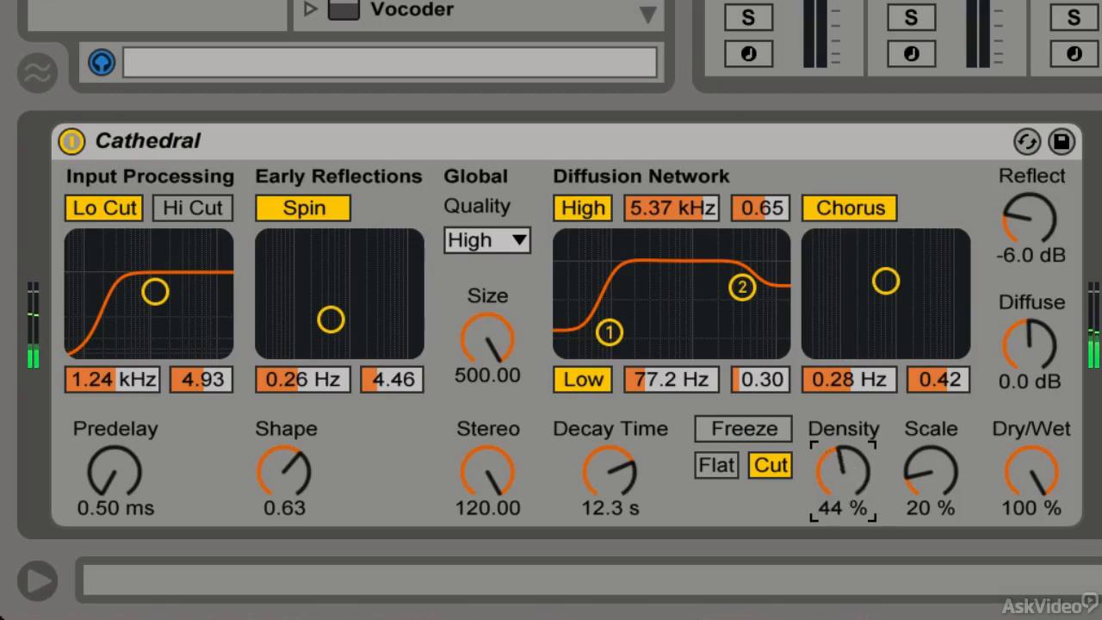
# Set the reverb's Scale to 13 %, leaving Dry/Wet at 100 %
pyautogui.click(925, 484)
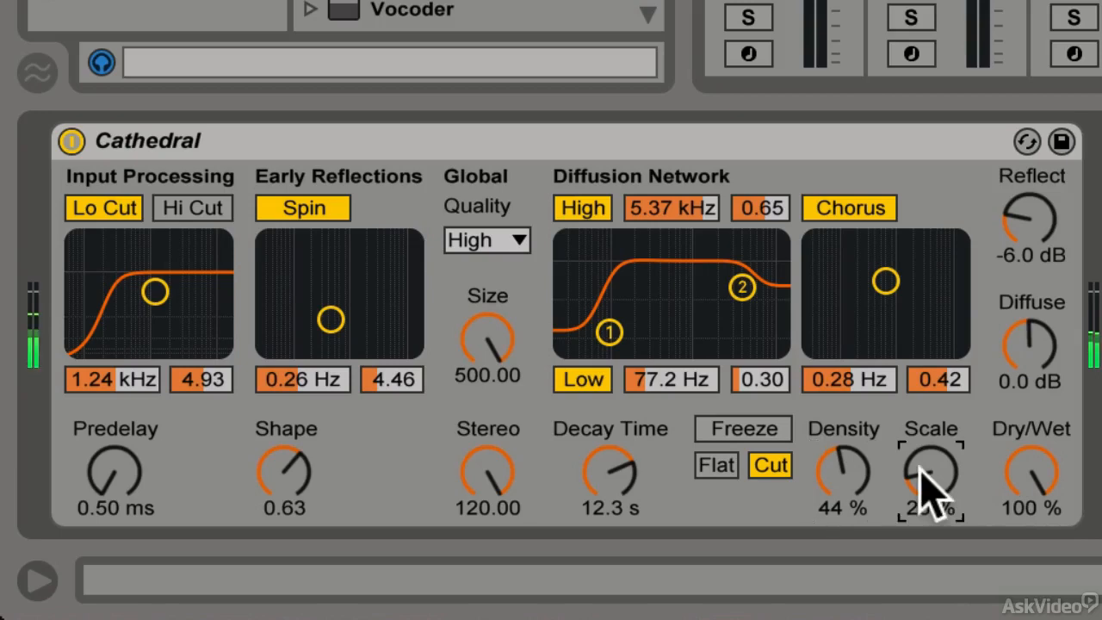
pyautogui.moveTo(939, 500); pyautogui.dragTo(940, 452)
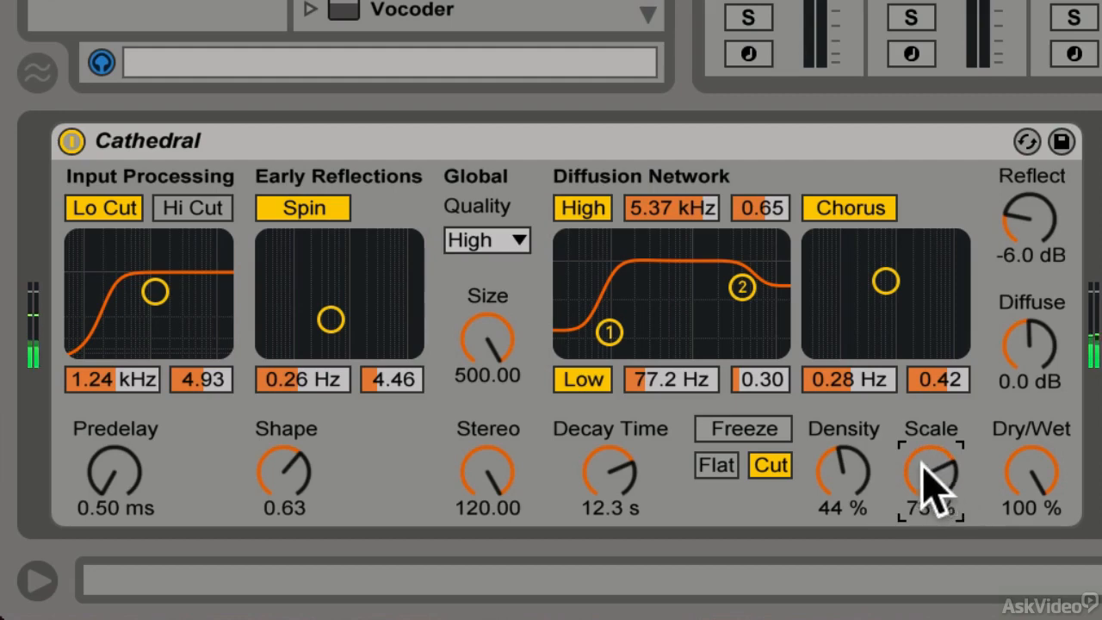
pyautogui.moveTo(928, 479); pyautogui.dragTo(928, 457)
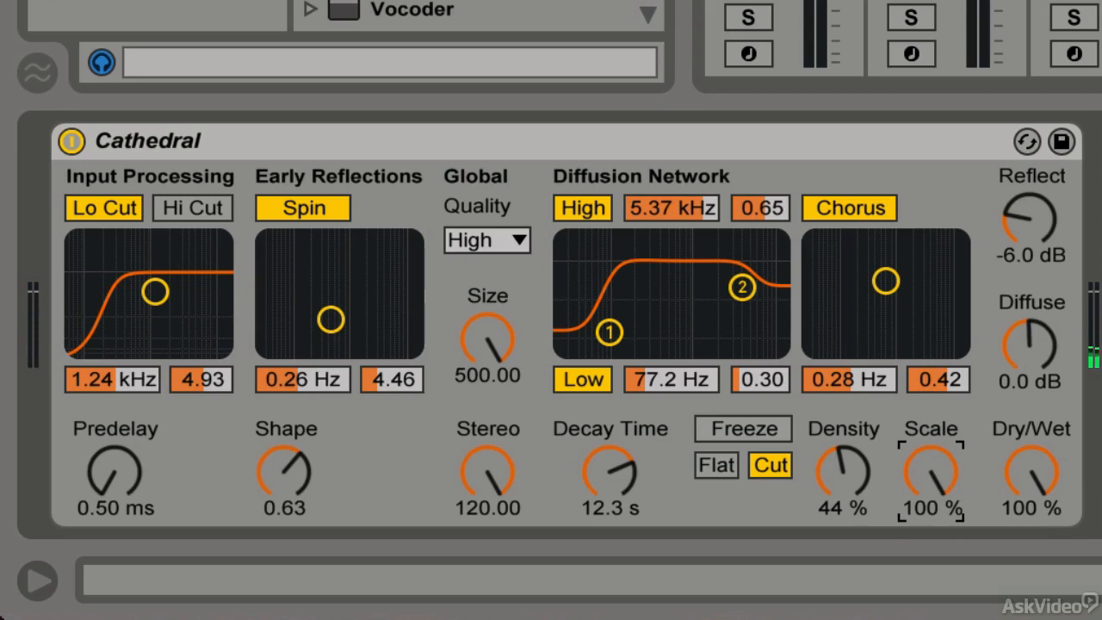
pyautogui.moveTo(935, 468); pyautogui.dragTo(935, 542)
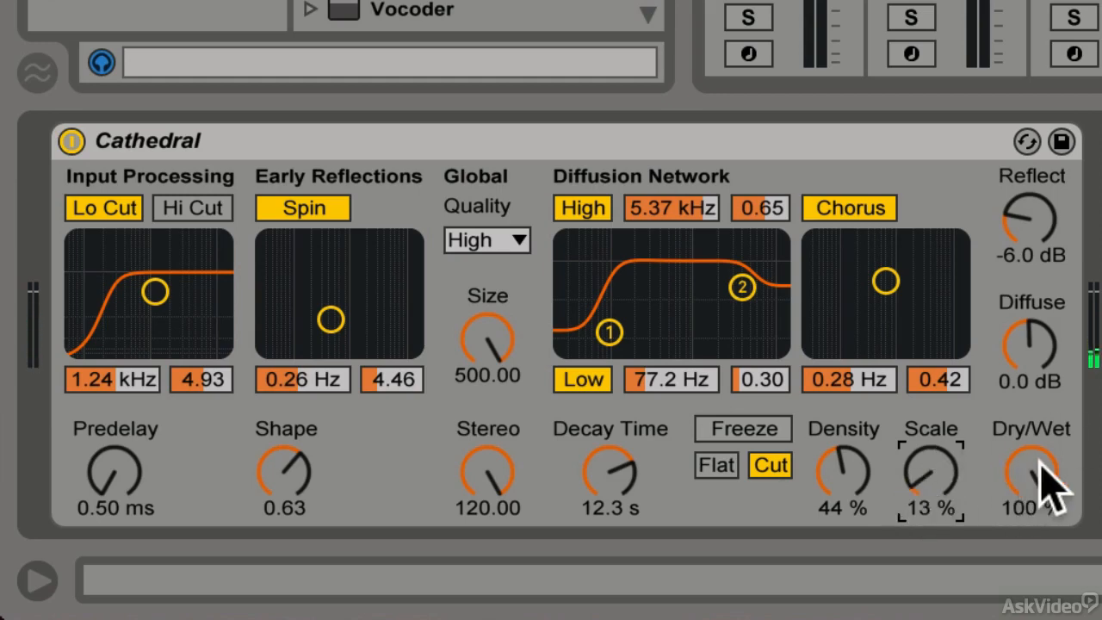
pyautogui.moveTo(1021, 475); pyautogui.dragTo(1028, 491)
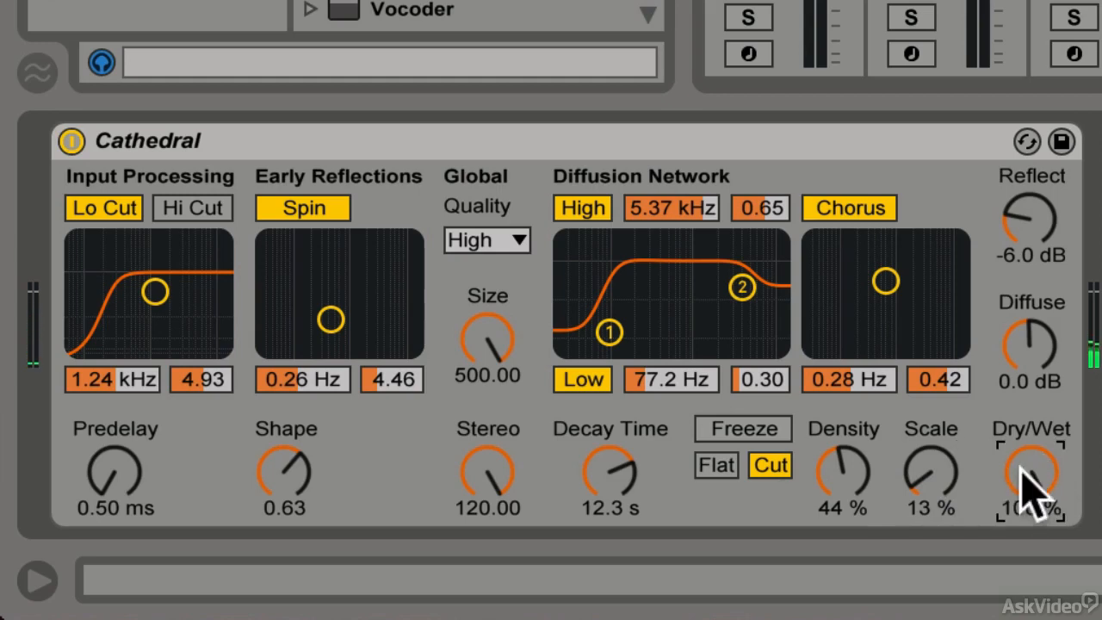
# Adjust the Reflect and Diffuse levels, swapping them between 6.0 dB and -30 dB and fine-tuning both
pyautogui.click(1040, 229)
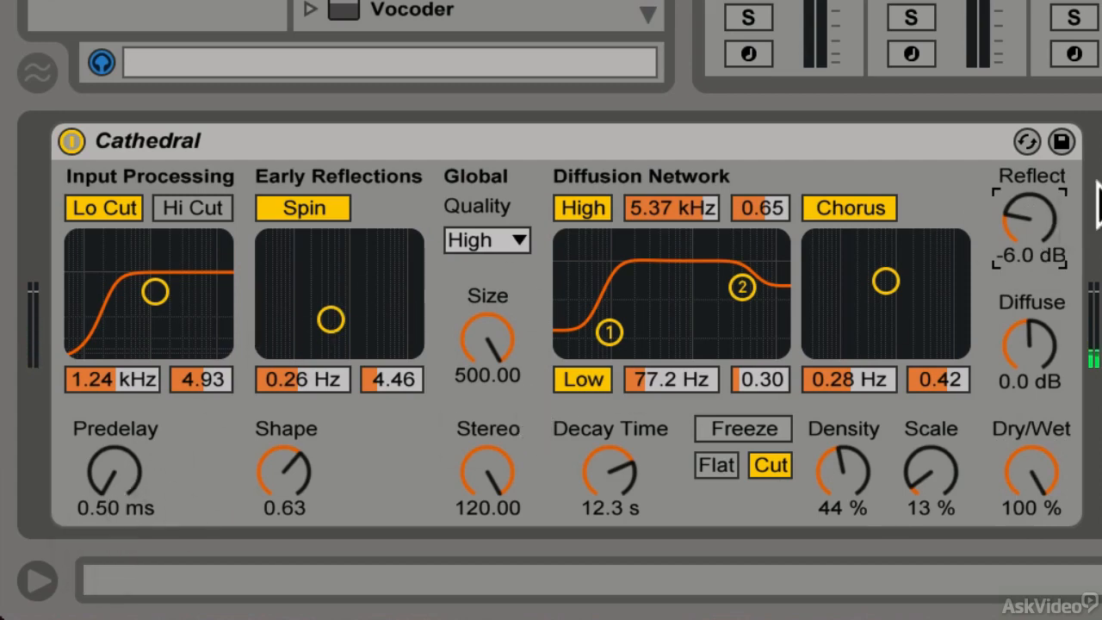
pyautogui.moveTo(1030, 218); pyautogui.dragTo(1030, 168)
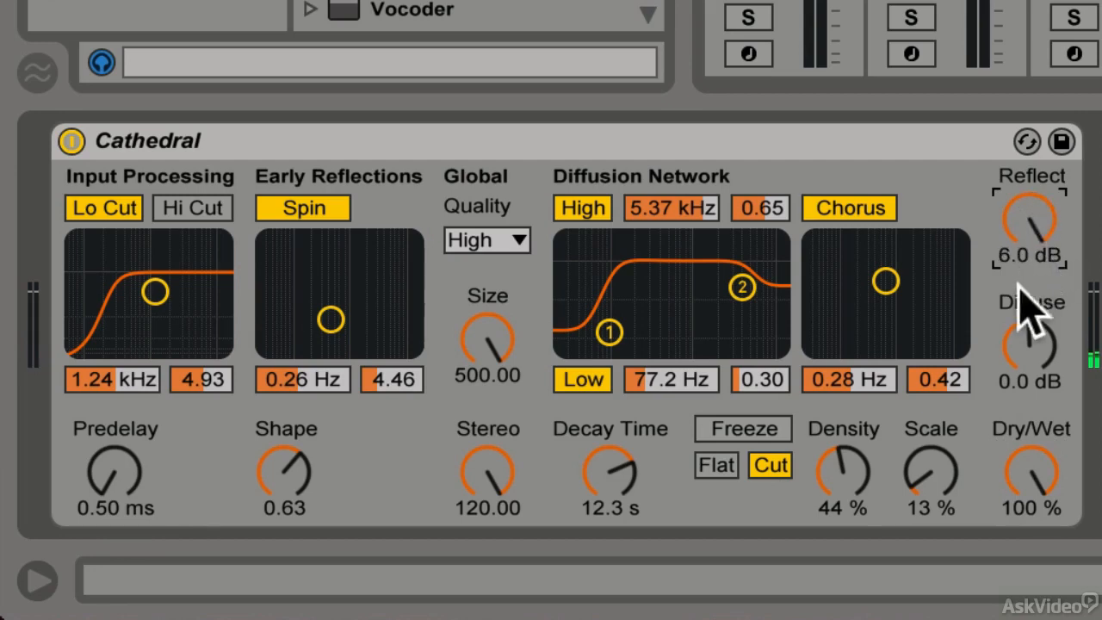
pyautogui.moveTo(1036, 340); pyautogui.dragTo(1036, 379)
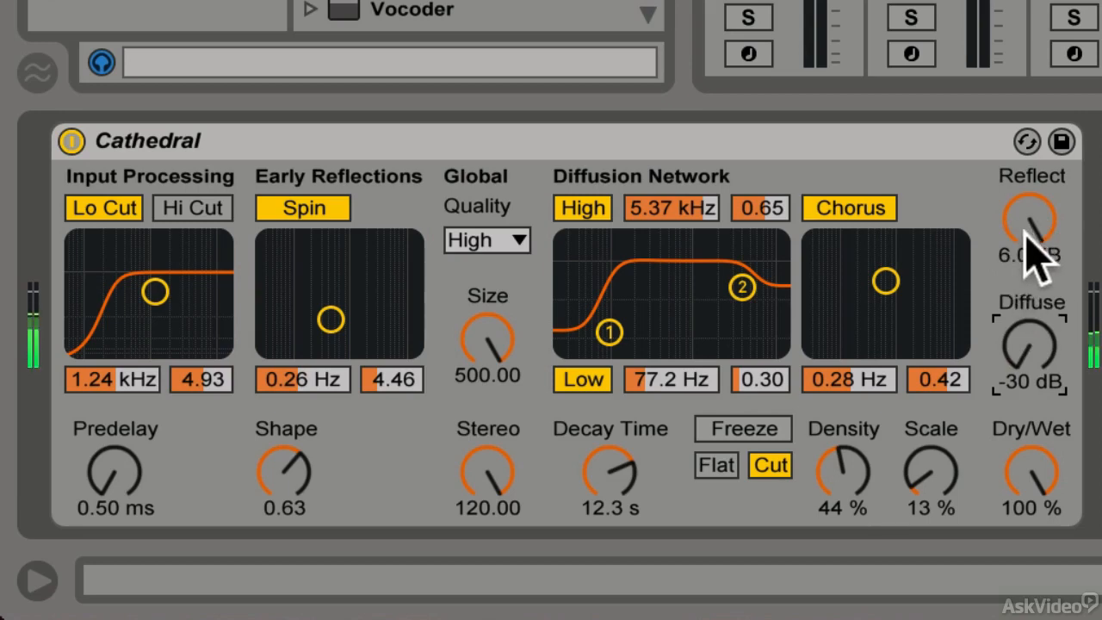
pyautogui.moveTo(1023, 231); pyautogui.dragTo(1038, 258)
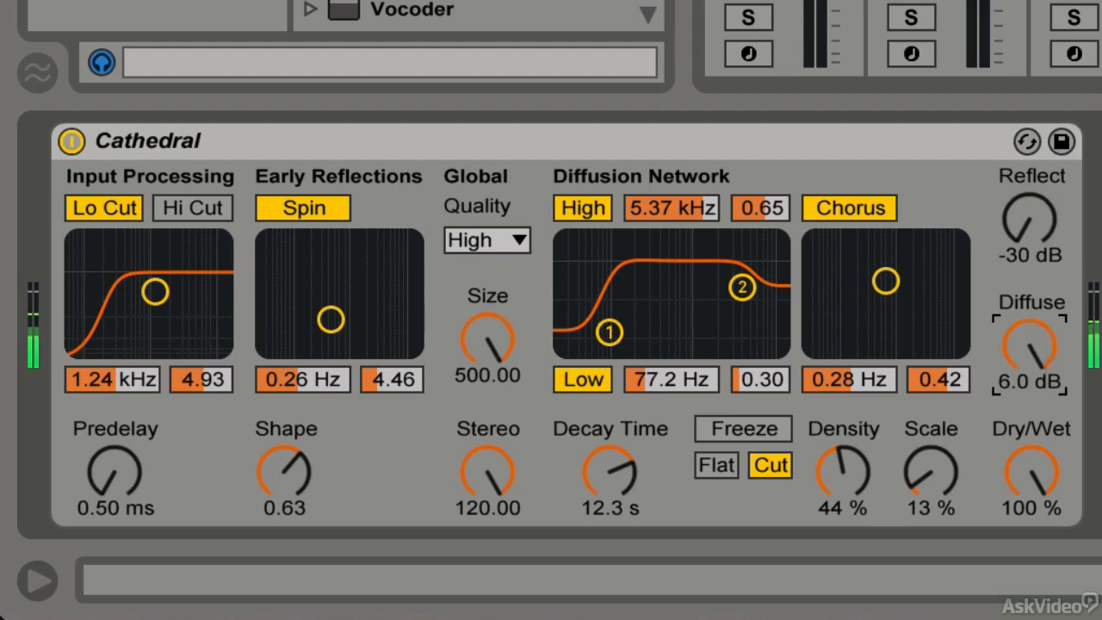
pyautogui.moveTo(1033, 225); pyautogui.dragTo(1033, 170)
pyautogui.moveTo(1020, 332)
pyautogui.mouseDown()
pyautogui.moveTo(1020, 362)
pyautogui.moveTo(1020, 352)
pyautogui.mouseUp()
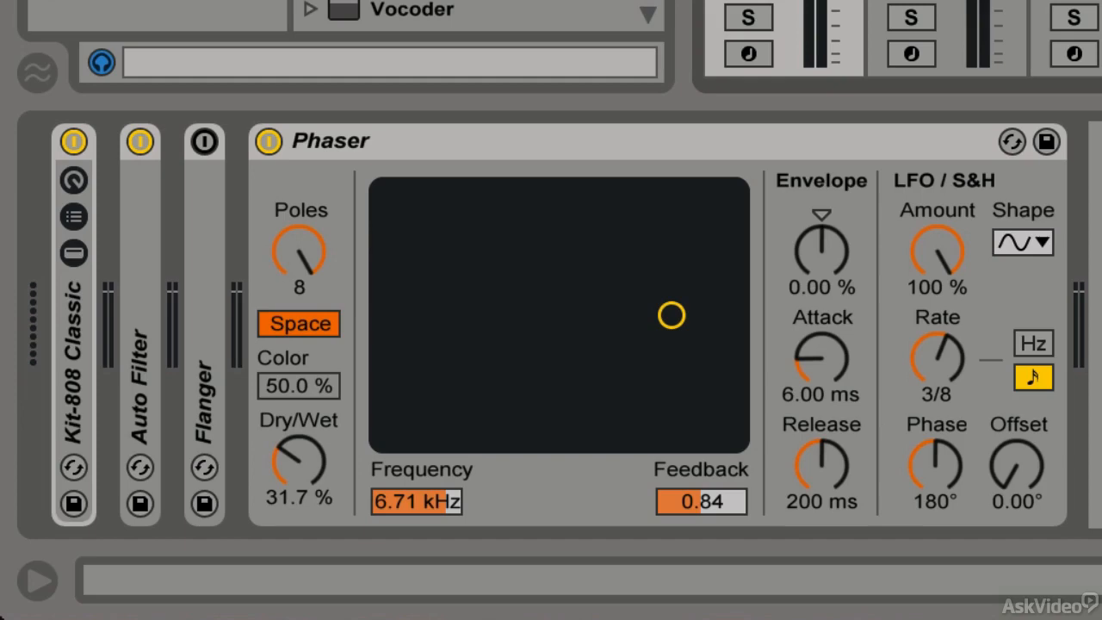